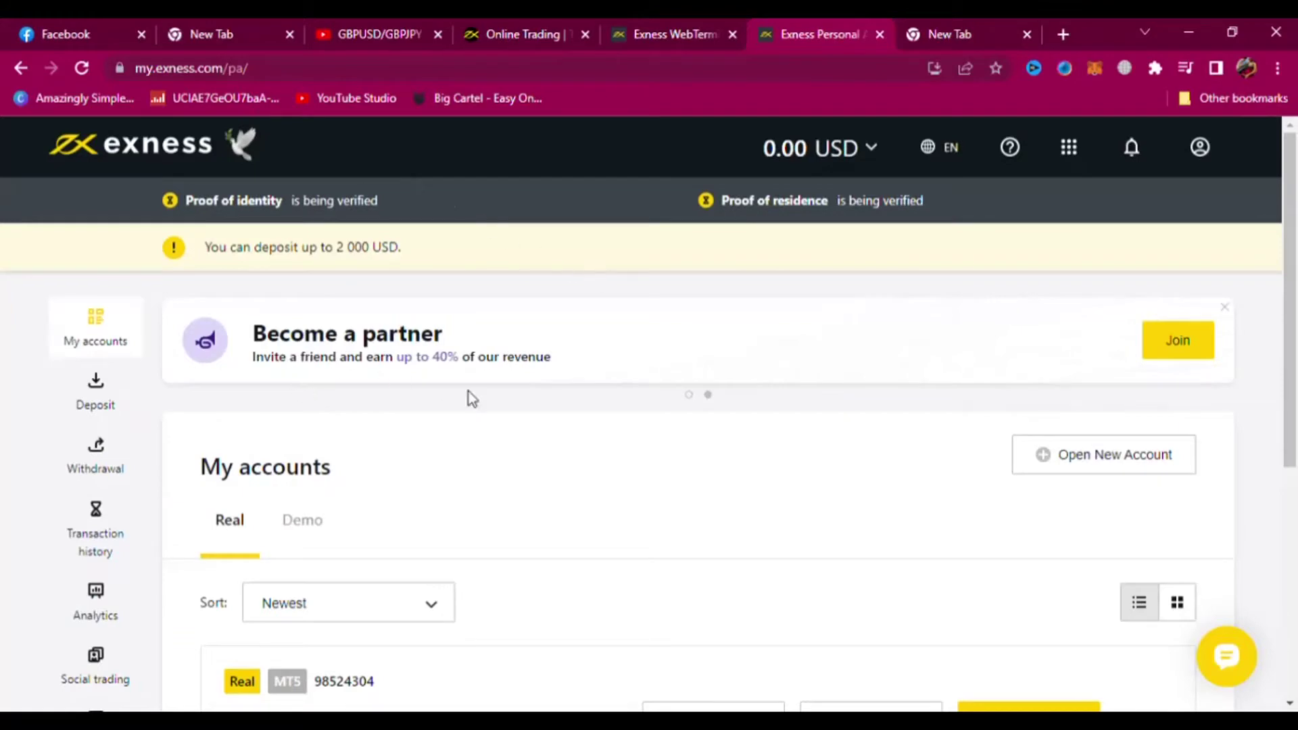
# Start a Mobile Money deposit into the real MT5 account, keeping the selected account.
pyautogui.scroll(-5, 630, 456)
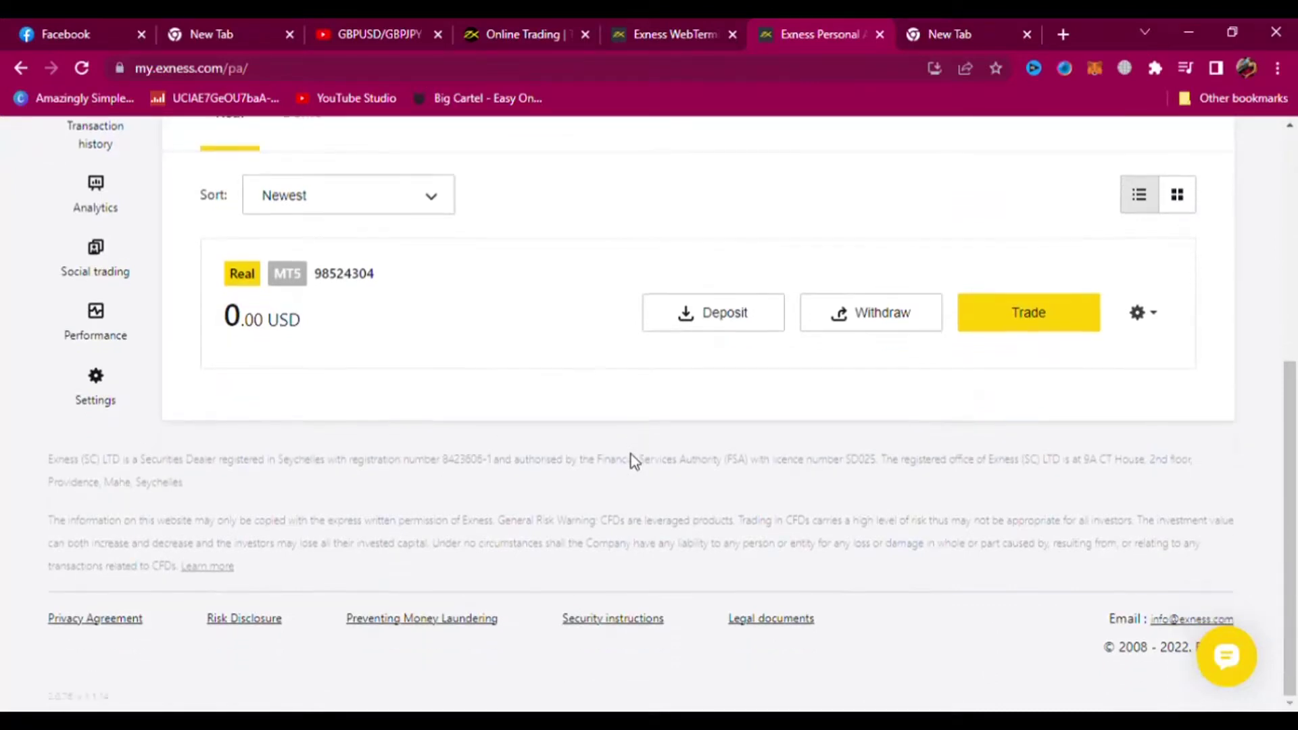
pyautogui.scroll(2, 638, 460)
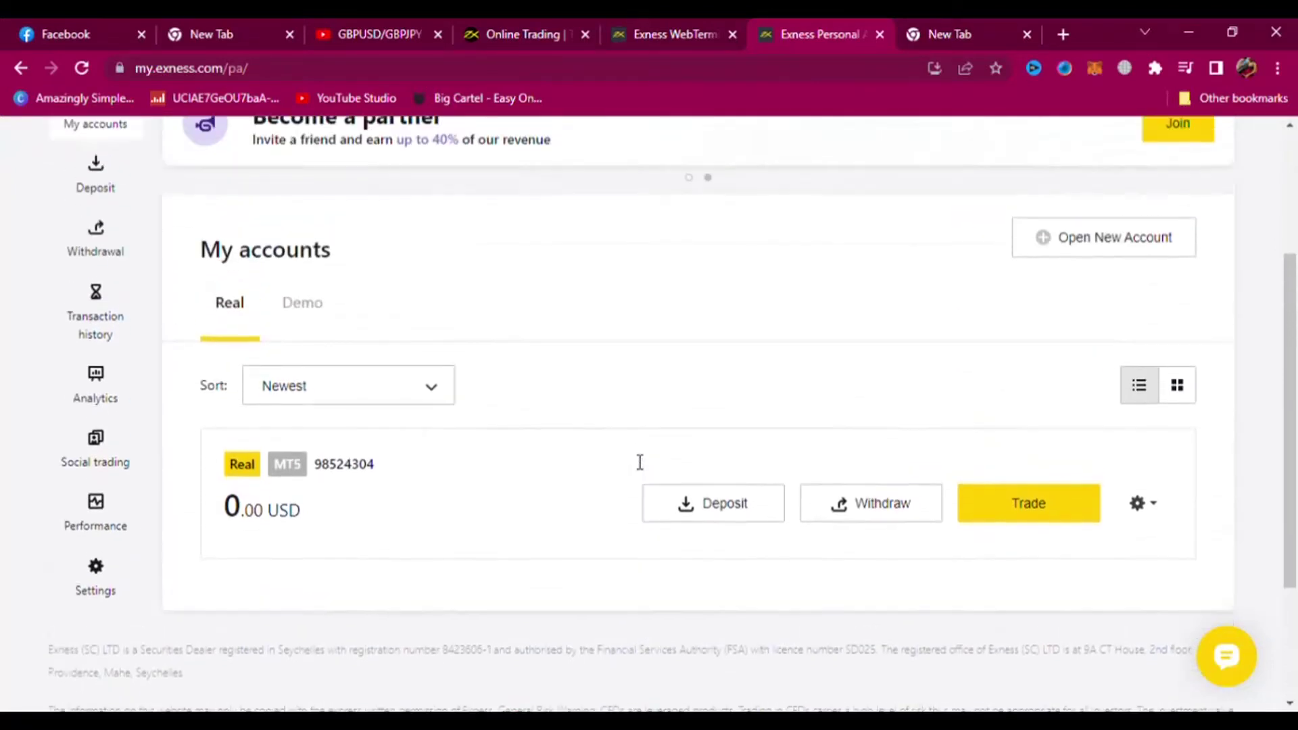
pyautogui.click(739, 506)
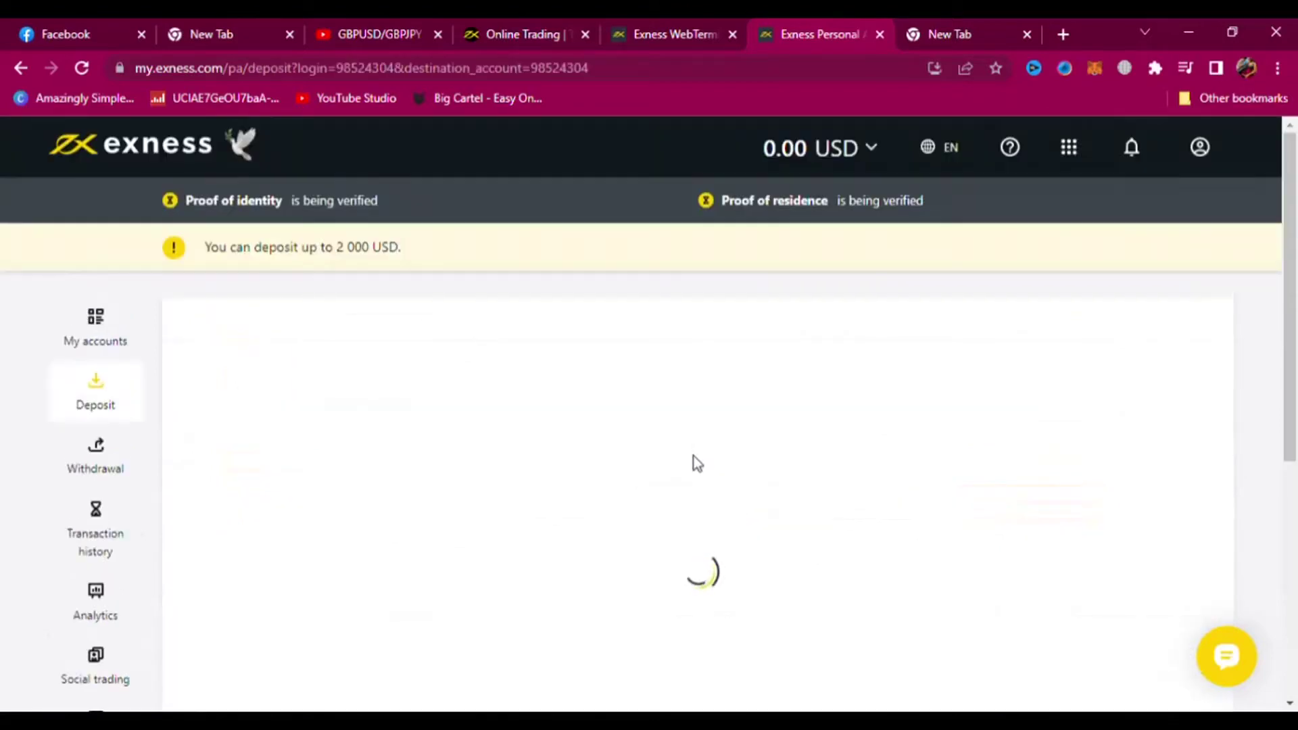
pyautogui.scroll(-4, 697, 463)
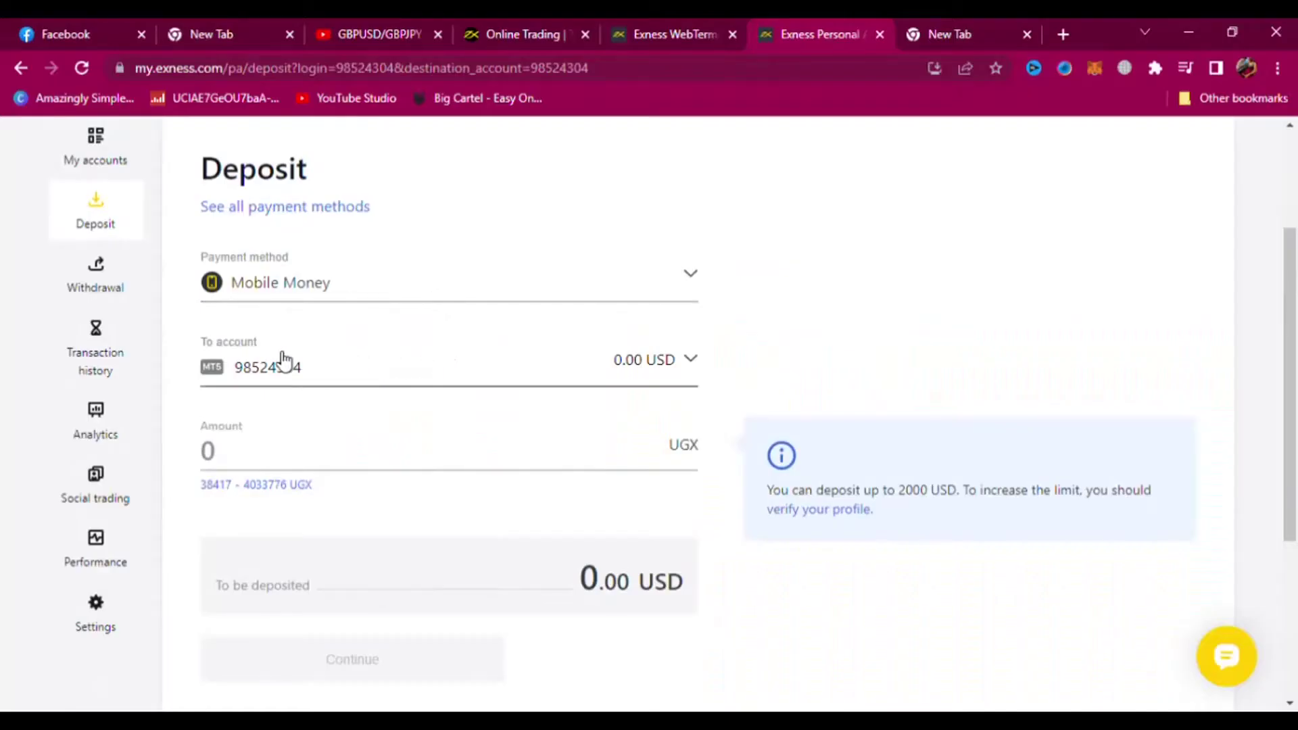
pyautogui.click(636, 364)
pyautogui.click(639, 363)
# Enter 40000 UGX as the deposit amount, converting to 10.41 USD.
pyautogui.click(357, 459)
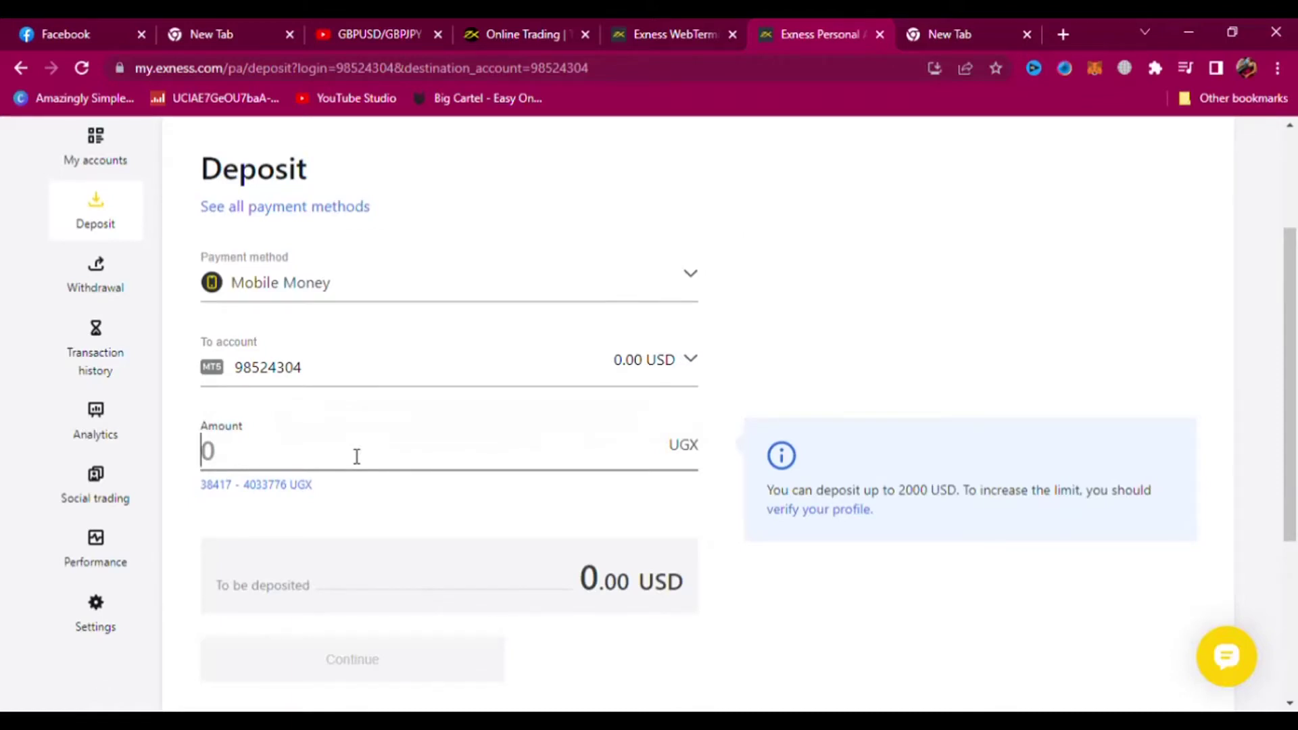
pyautogui.write('4')
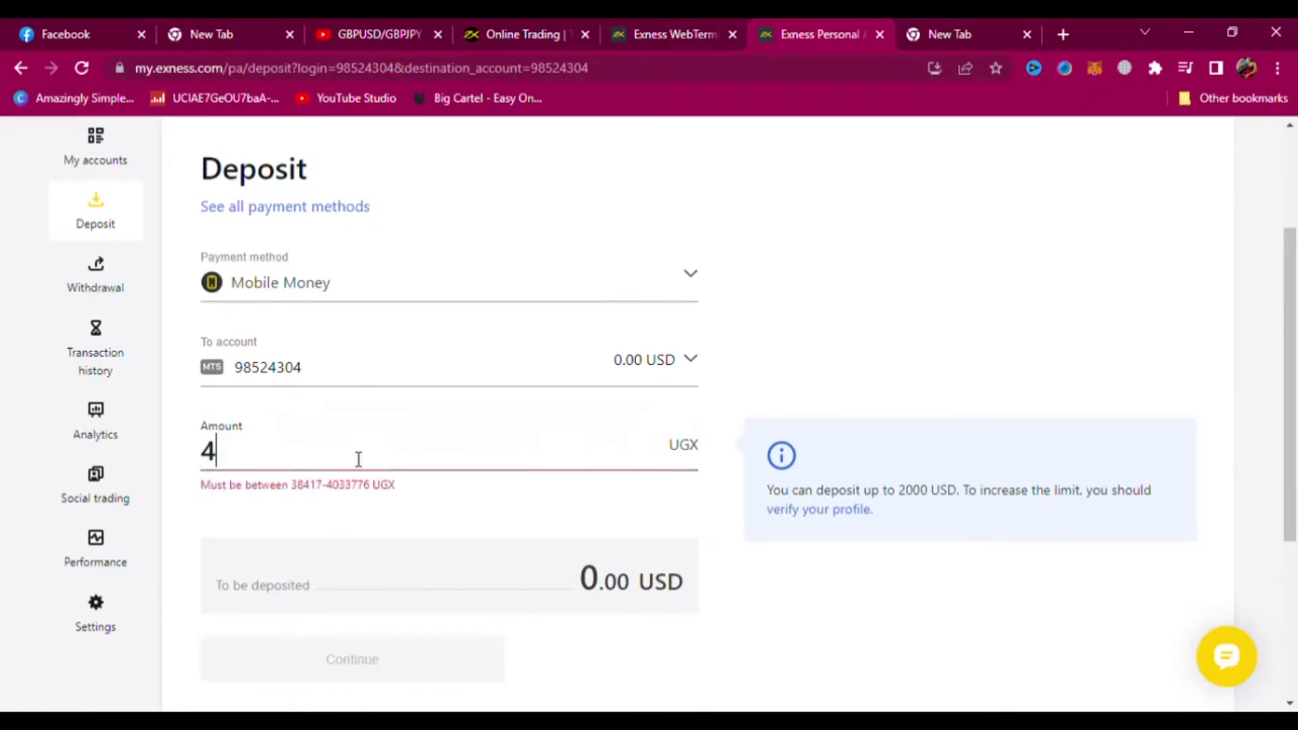
pyautogui.write('0000')
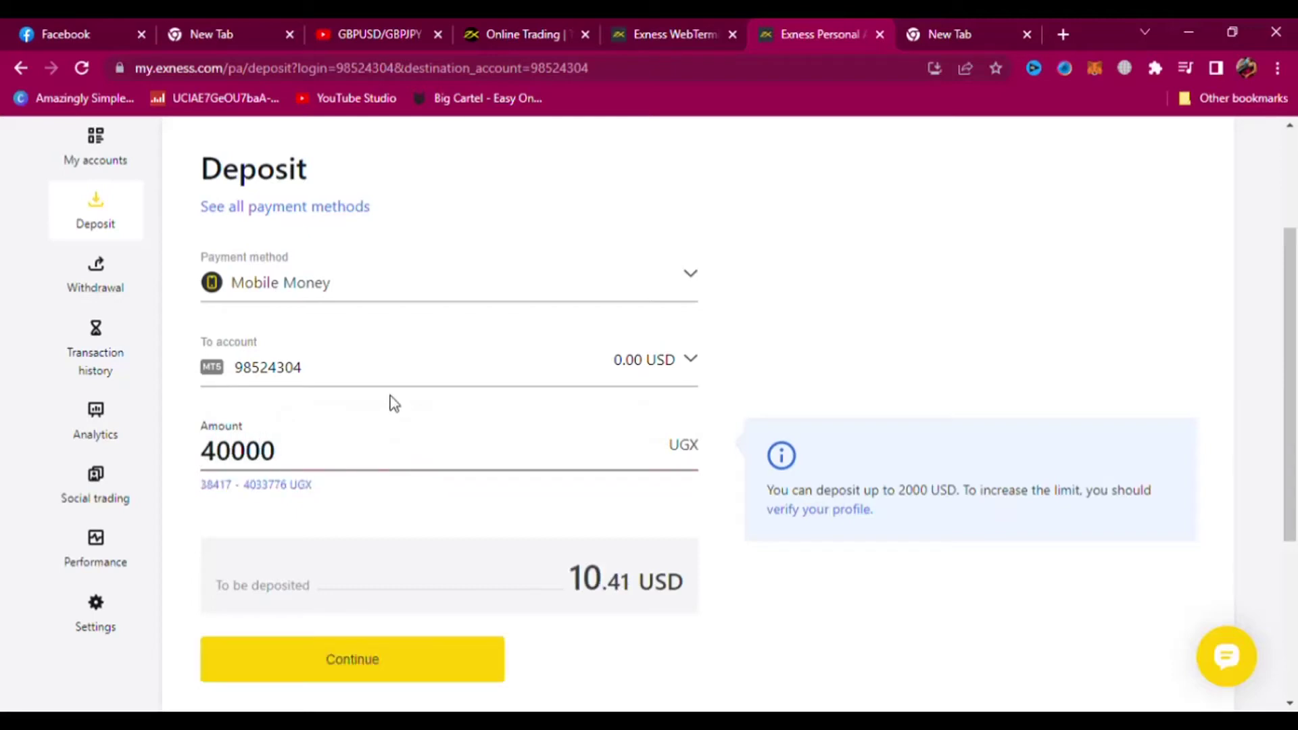
pyautogui.scroll(-2, 396, 405)
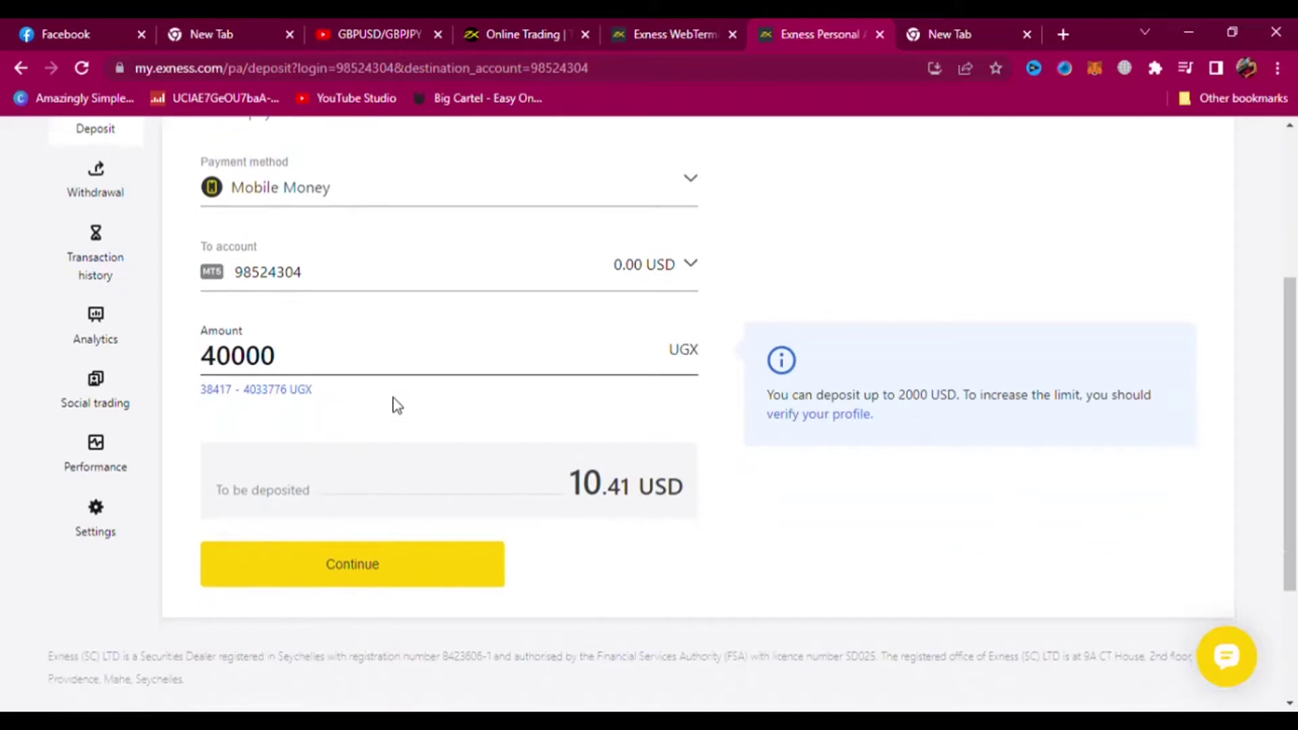
# Confirm and pay the 40000 UGX Mobile Money deposit via Airtel, then return to Exness.
pyautogui.click(379, 566)
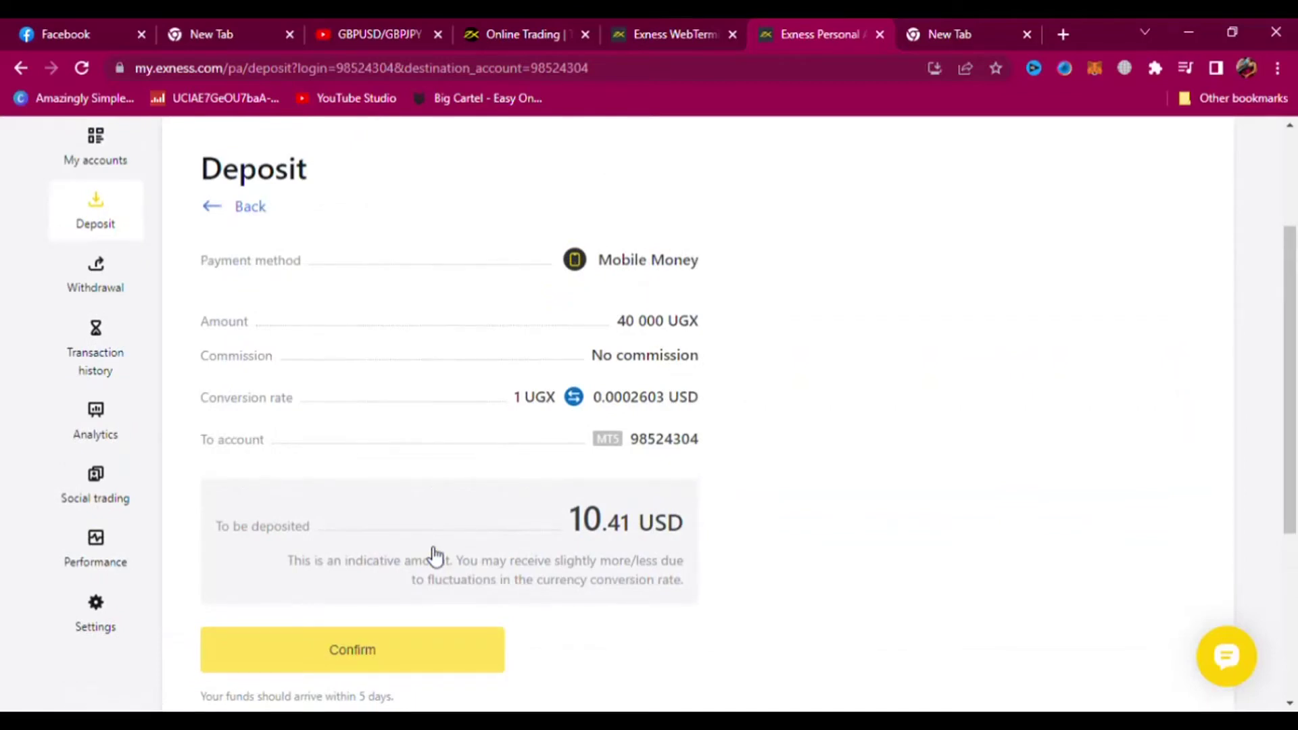
pyautogui.scroll(3, 435, 556)
pyautogui.scroll(-5, 435, 556)
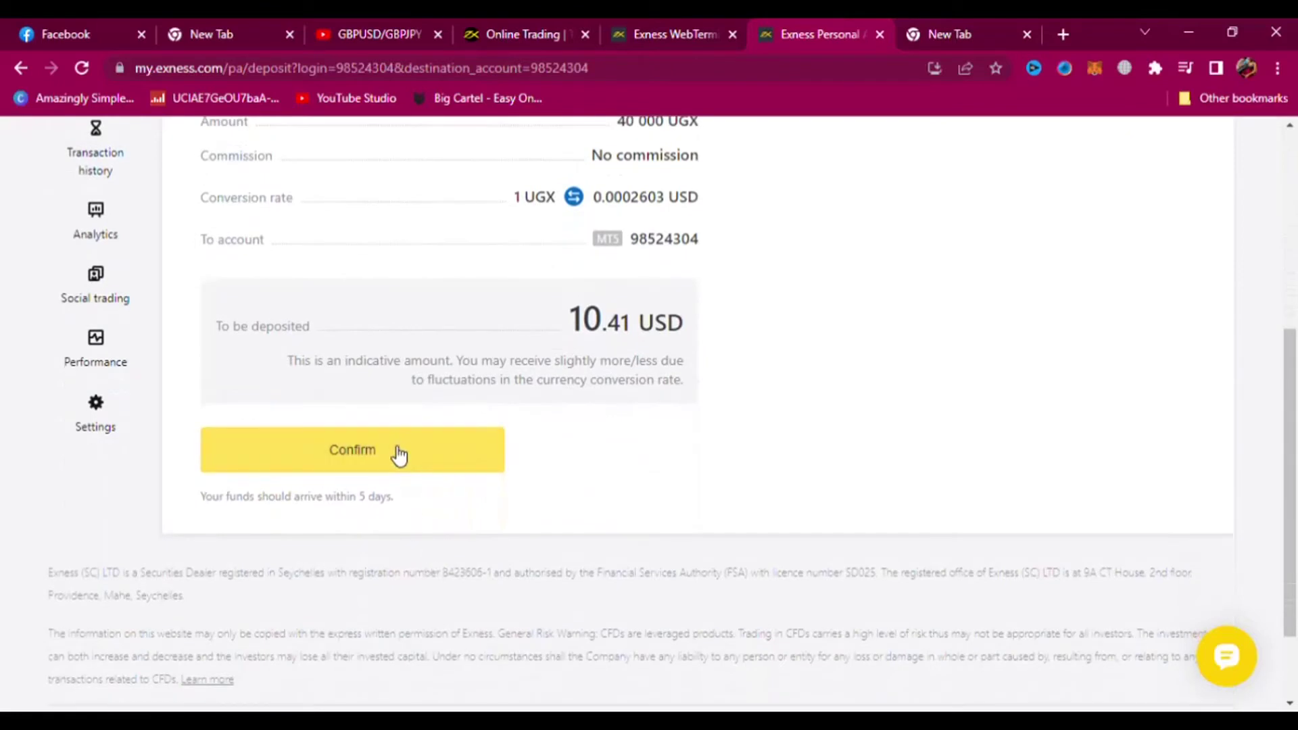
pyautogui.click(395, 461)
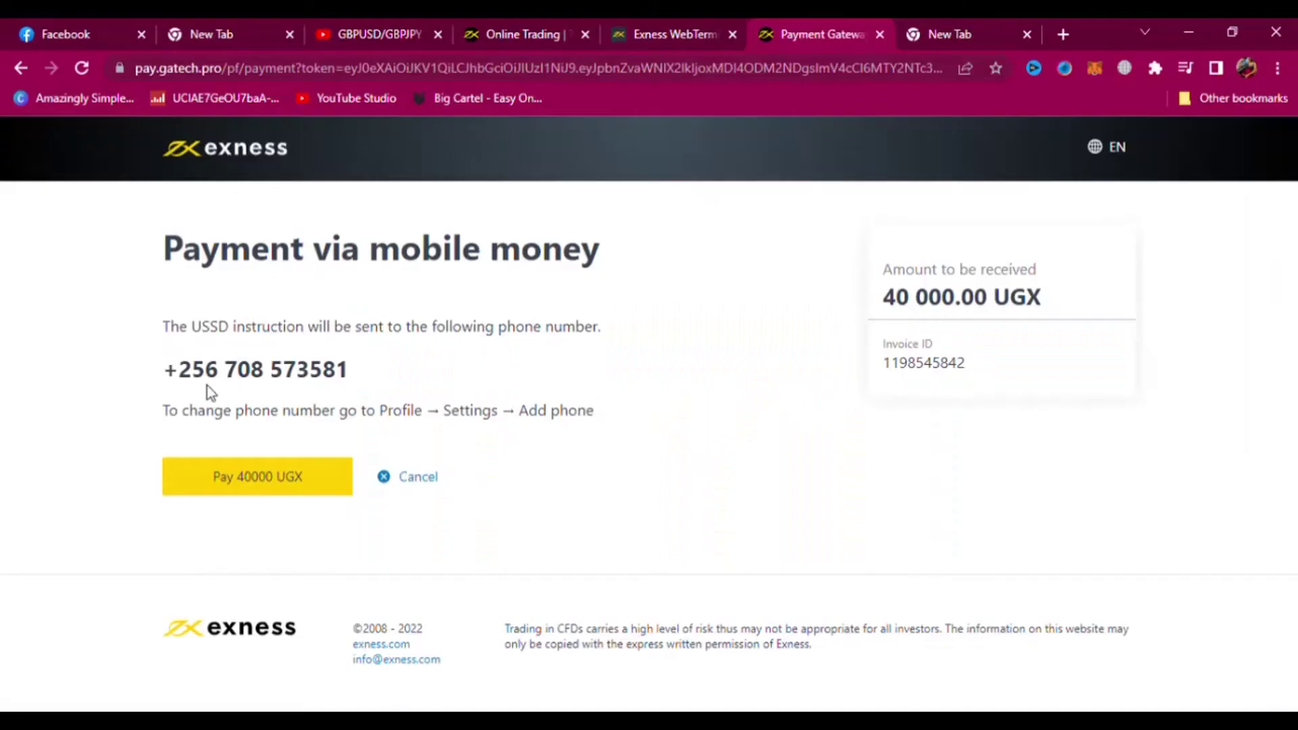
pyautogui.click(277, 486)
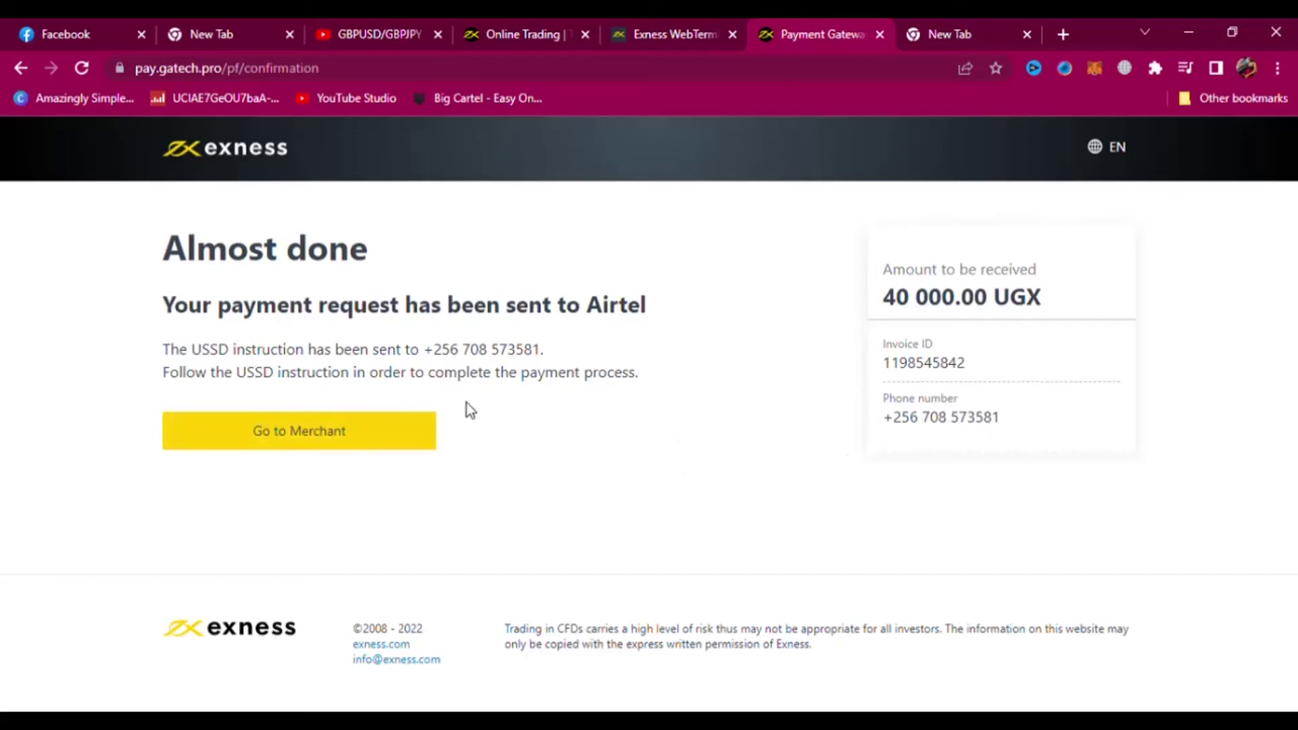
pyautogui.click(82, 69)
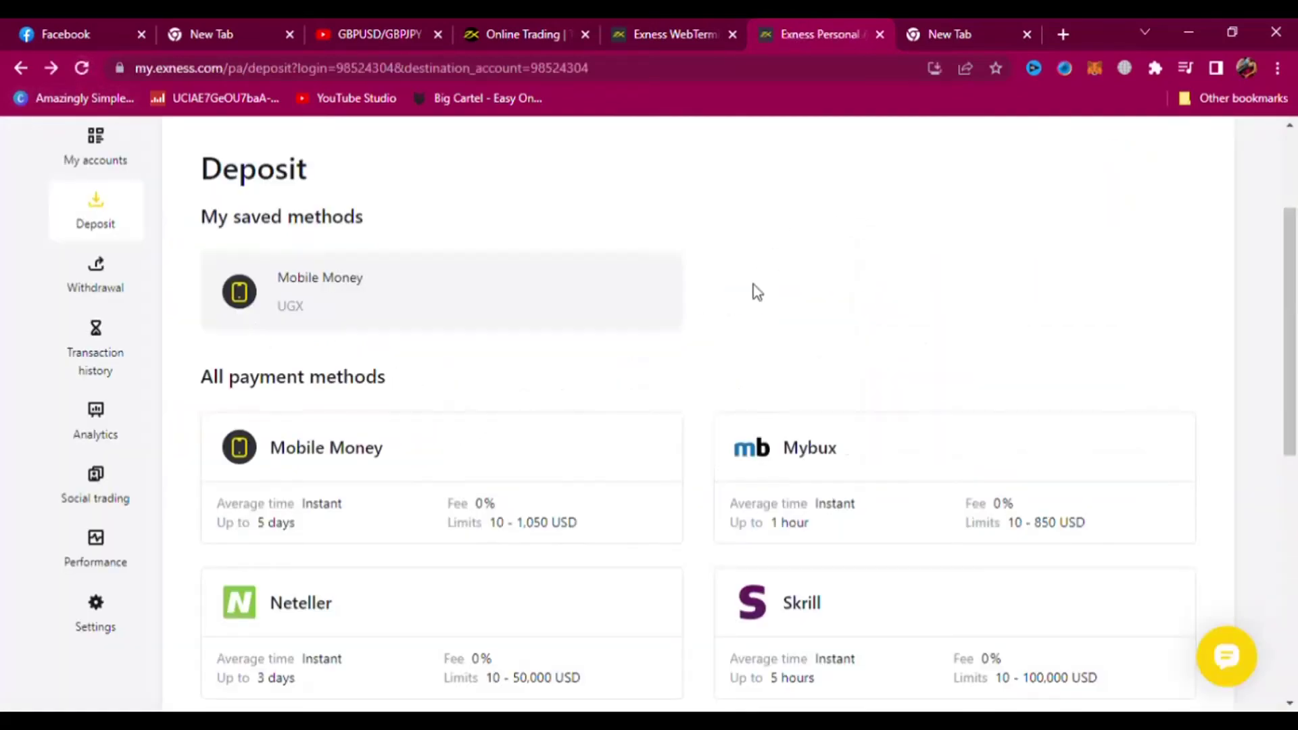
# Check the MT5 account's new 10.41 USD balance and go to the My accounts overview.
pyautogui.scroll(3, 761, 345)
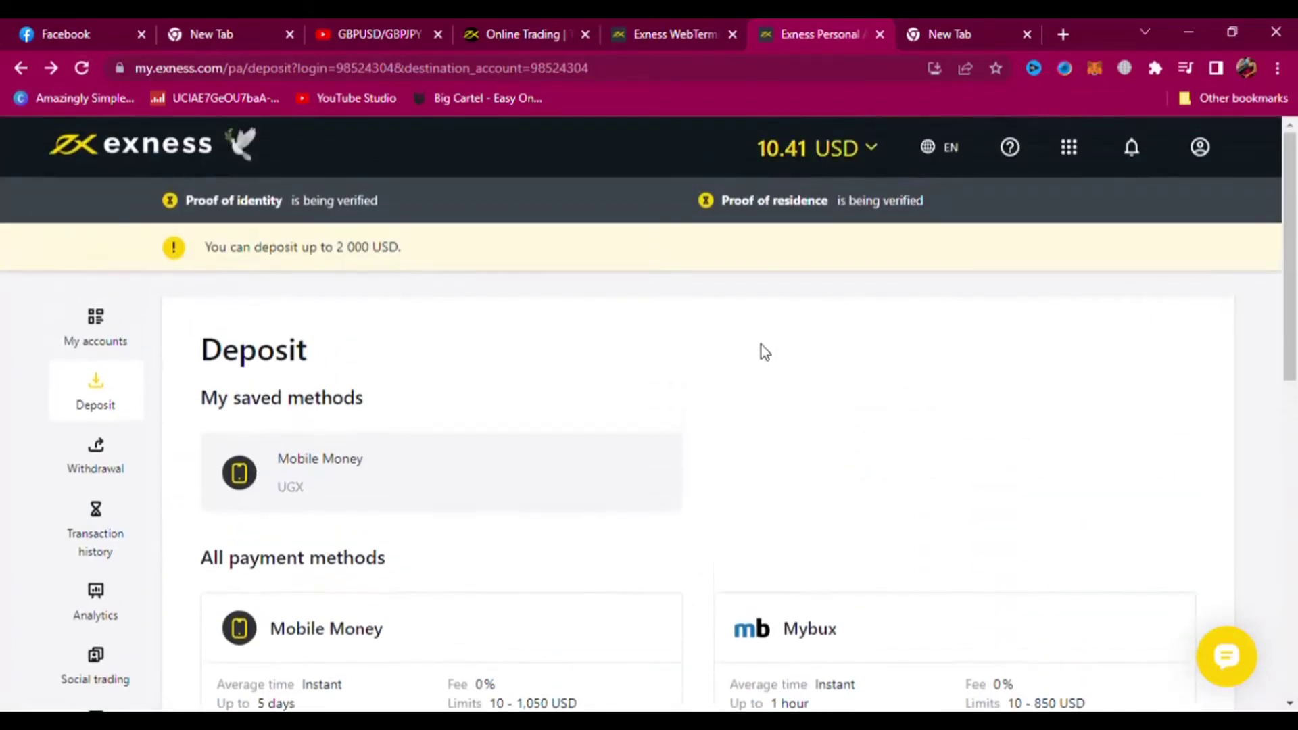
pyautogui.click(878, 151)
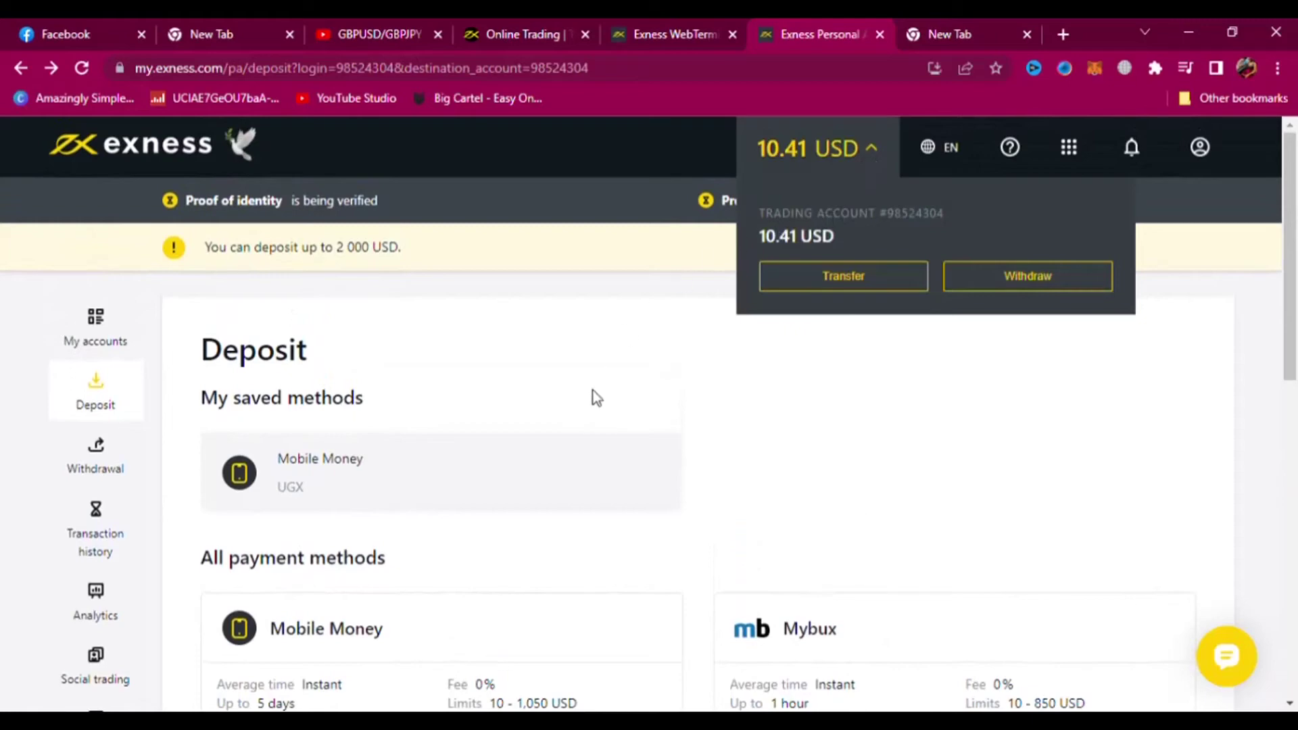
pyautogui.click(607, 450)
pyautogui.scroll(-3, 1062, 436)
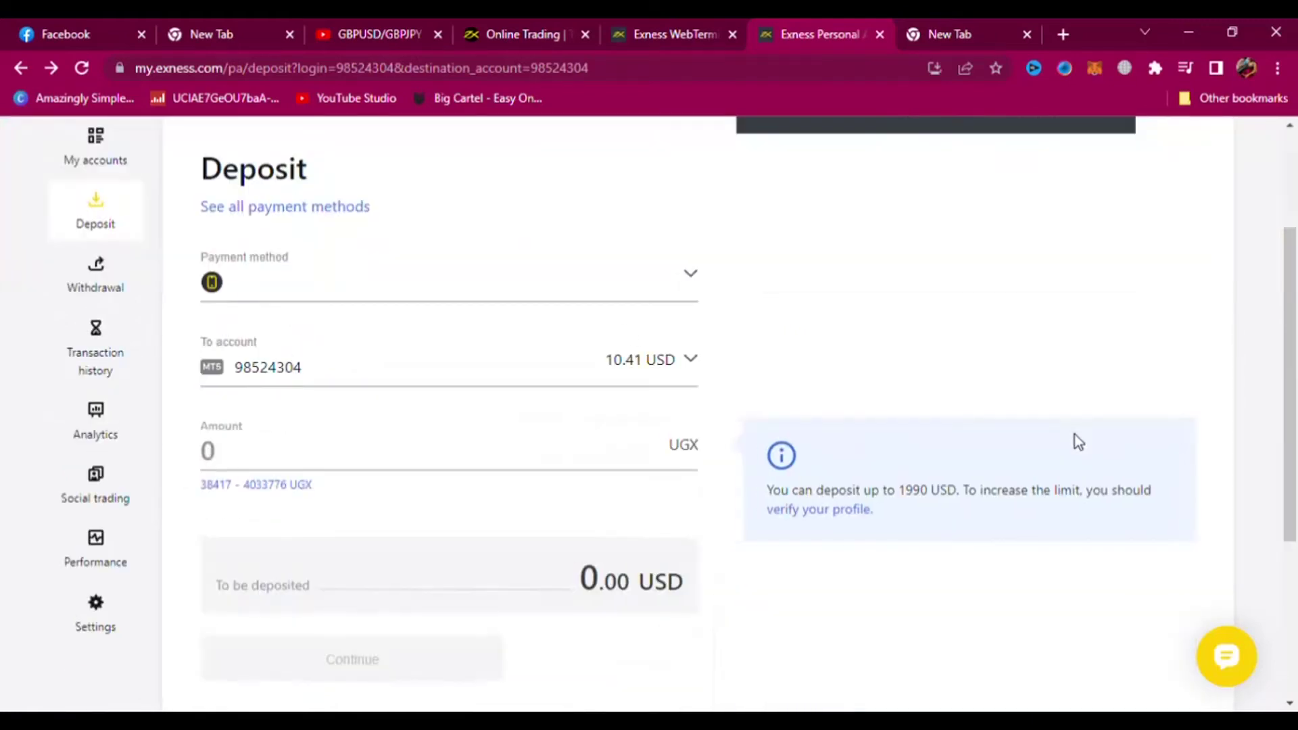
pyautogui.scroll(3, 869, 348)
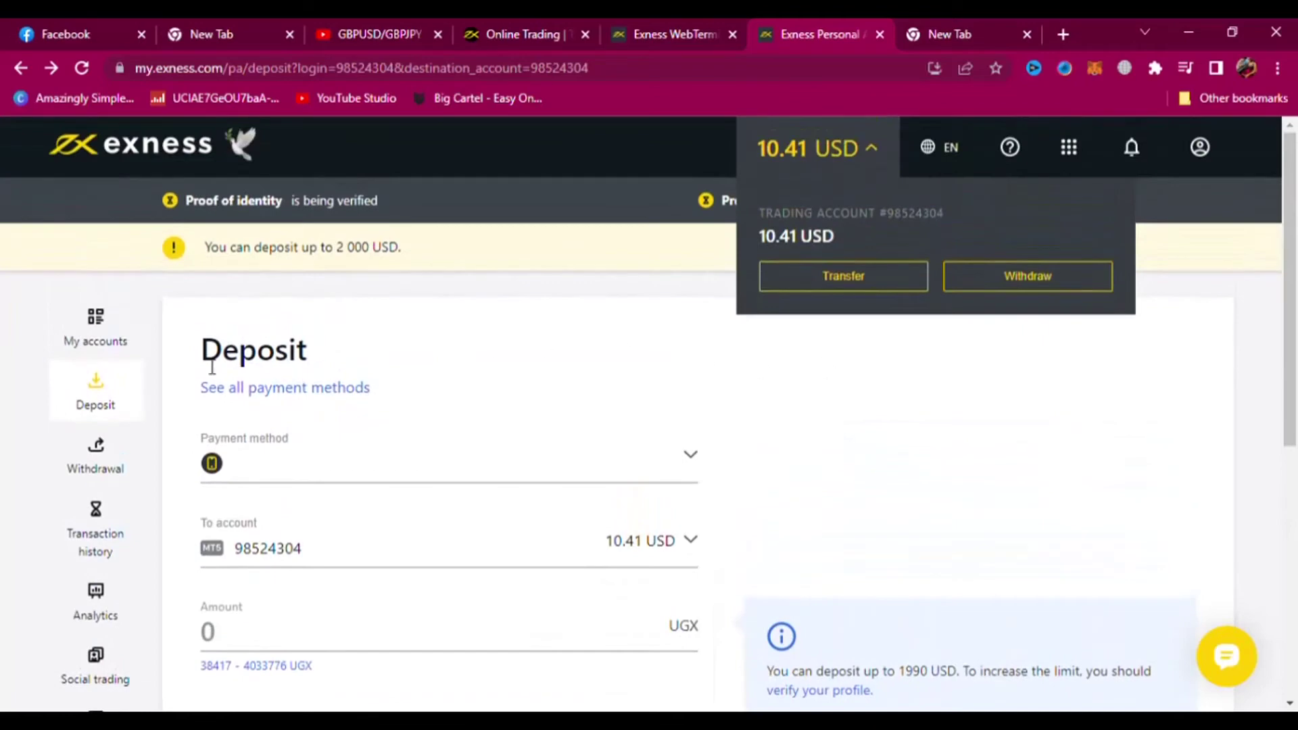
pyautogui.click(109, 330)
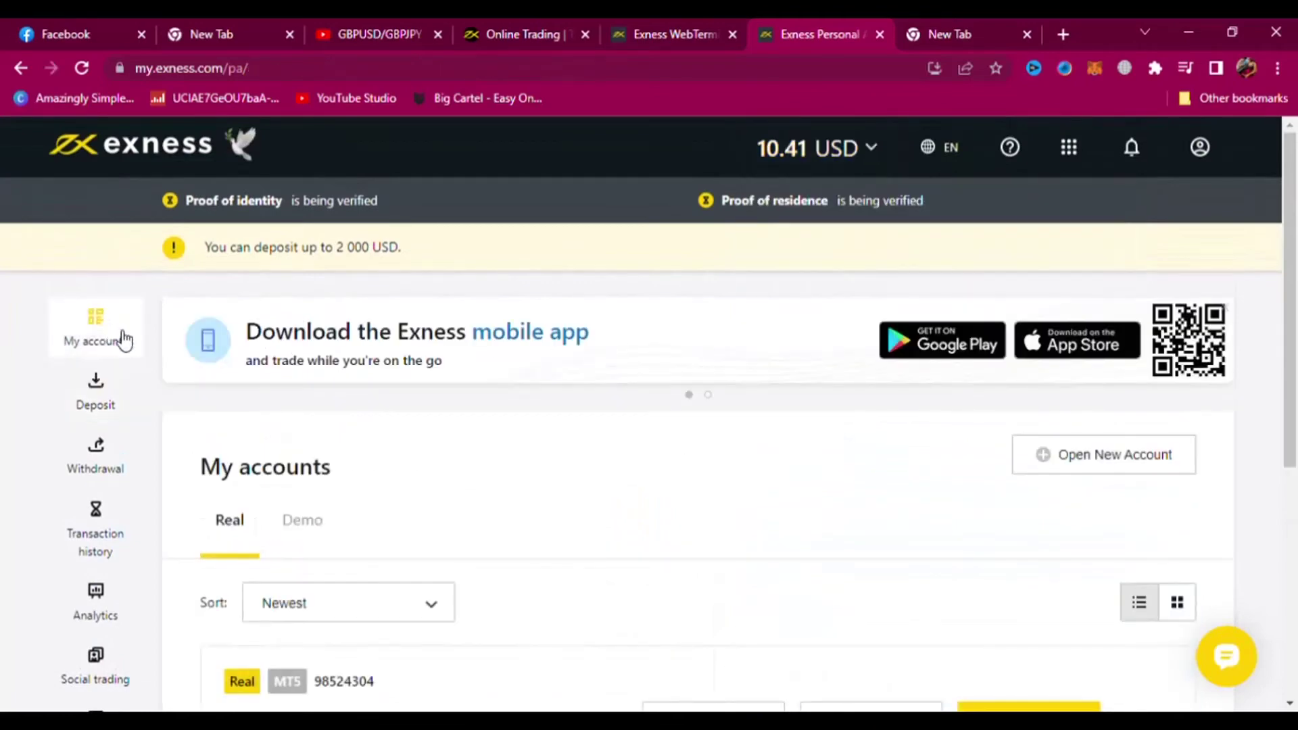
pyautogui.scroll(-5, 565, 440)
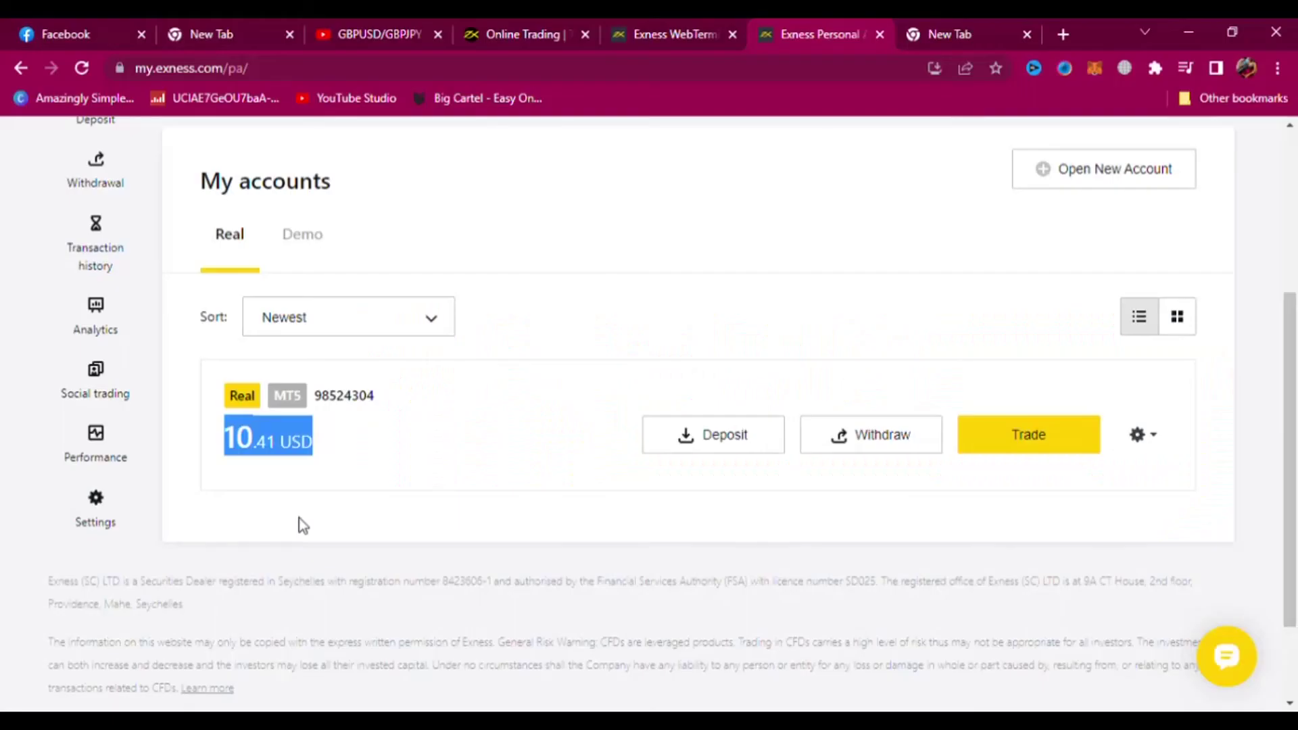
# Open and close the profile menu, then browse the Deposit page's payment methods.
pyautogui.scroll(5, 302, 520)
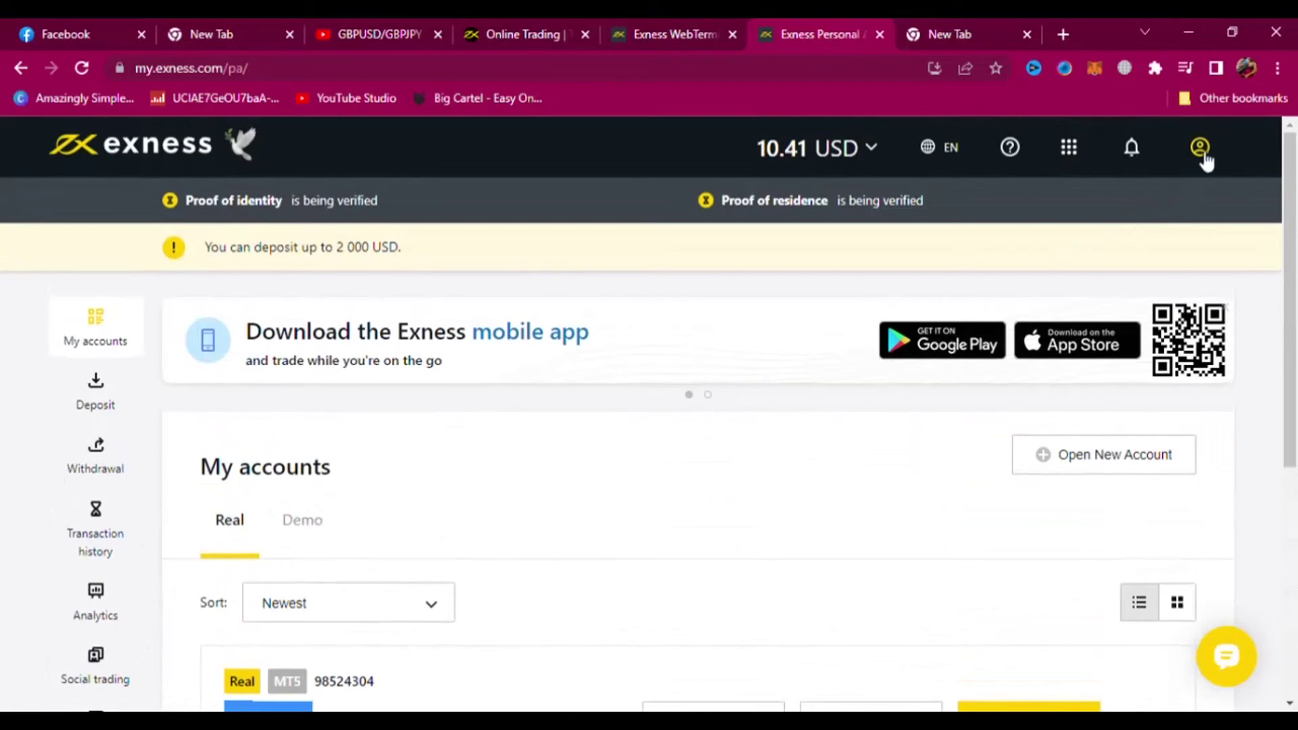
pyautogui.click(1203, 154)
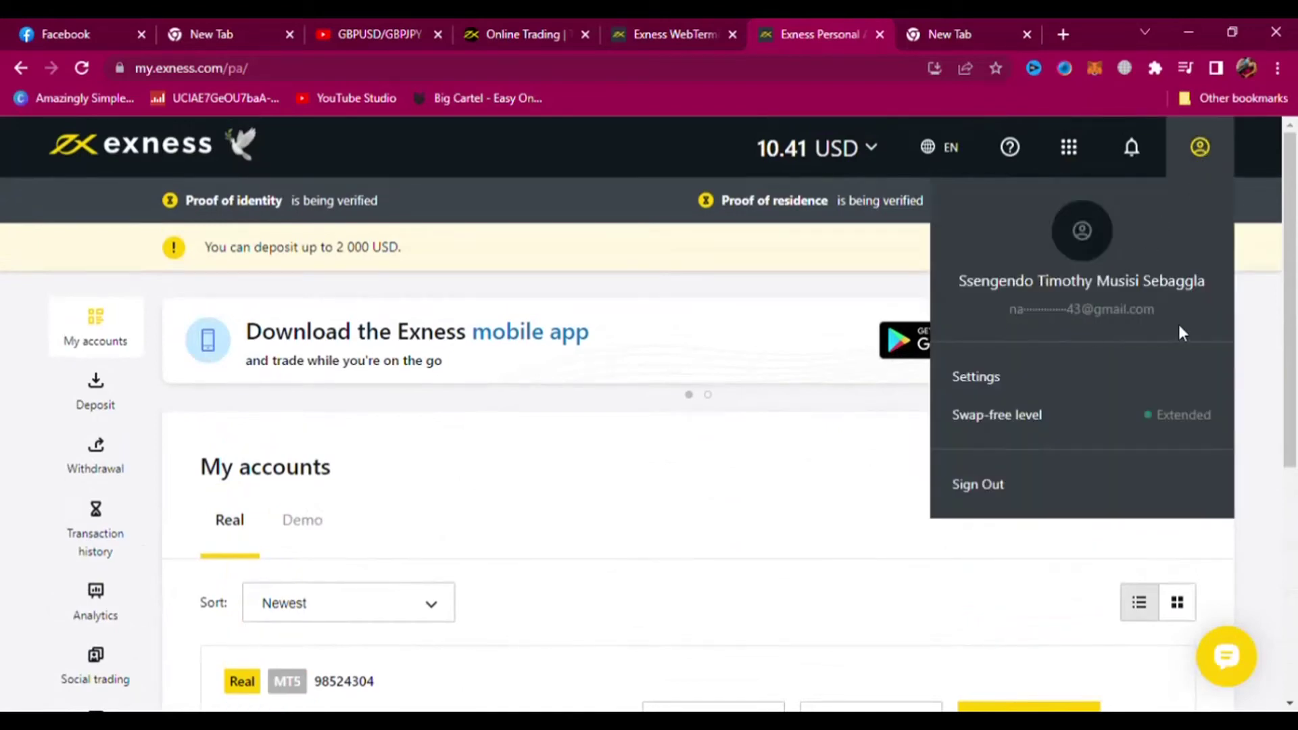
pyautogui.click(1010, 496)
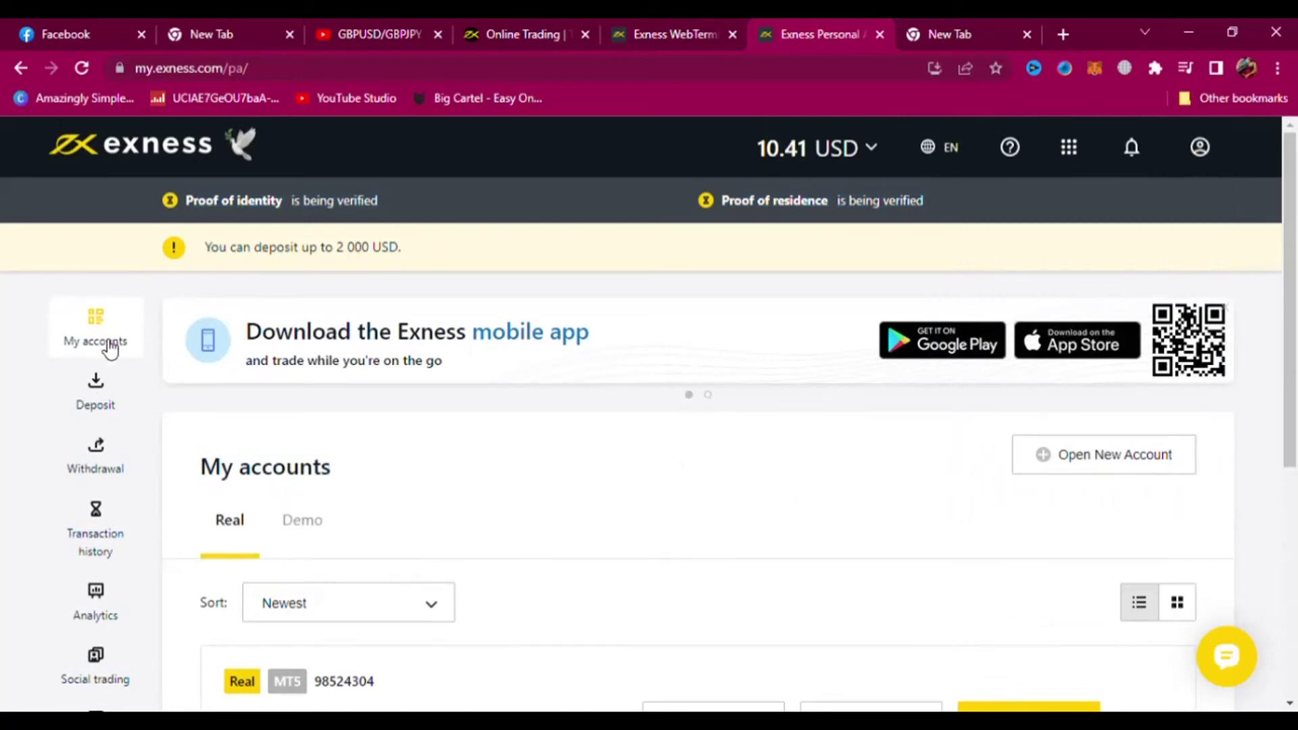
pyautogui.click(96, 395)
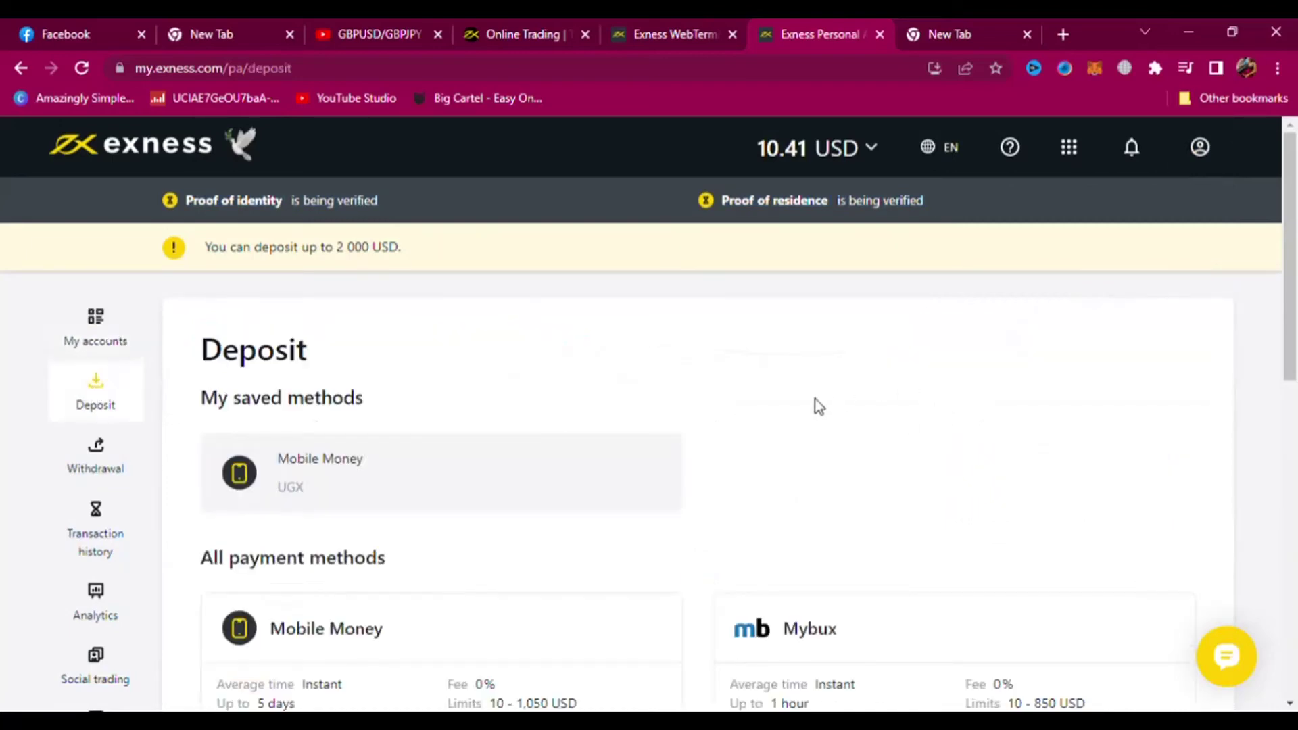
pyautogui.scroll(-6, 939, 339)
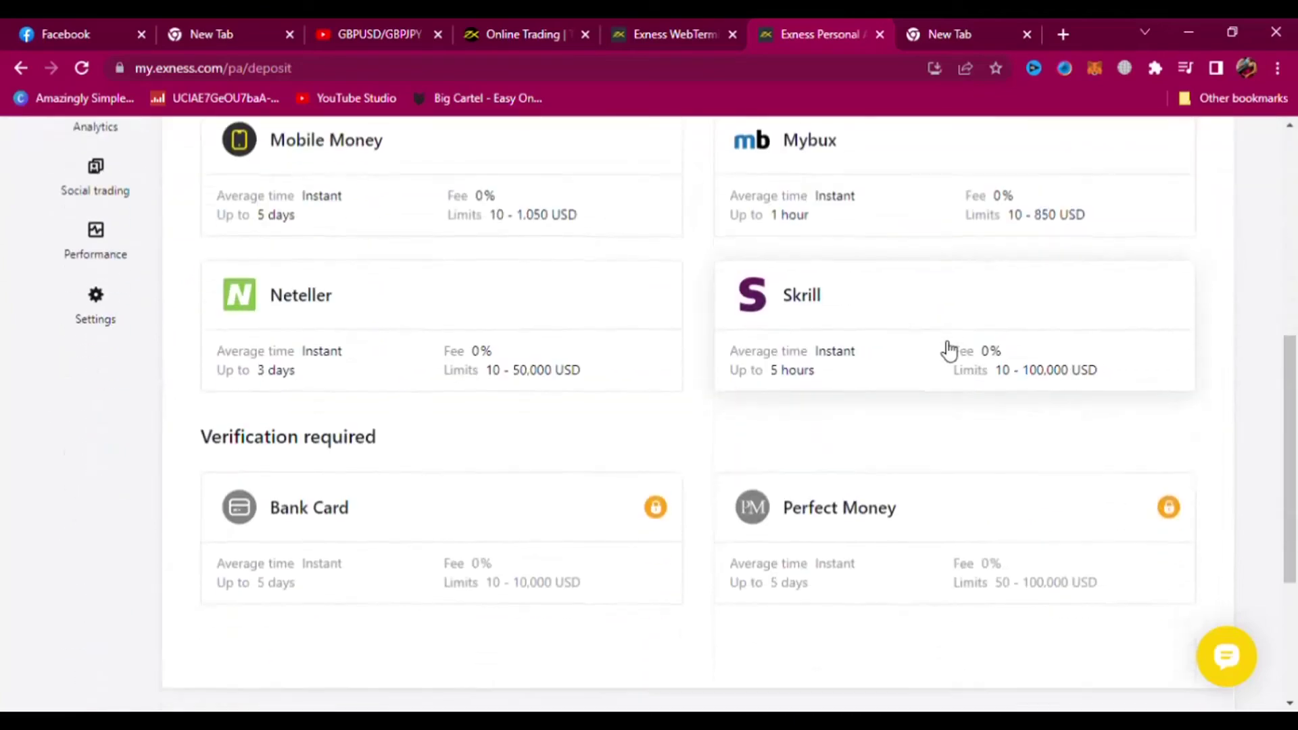
pyautogui.scroll(6, 949, 350)
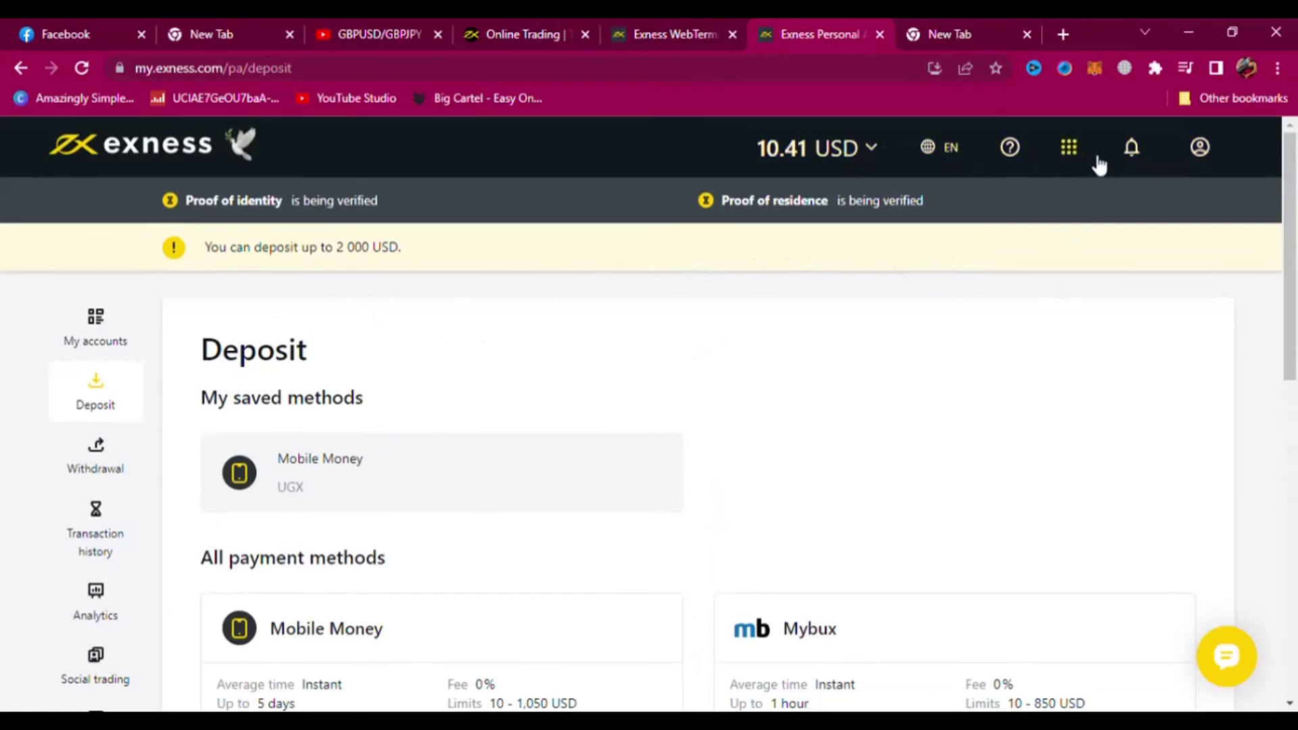
# Sign out from the profile menu and sign back in with the saved credentials.
pyautogui.click(1201, 147)
pyautogui.click(1027, 492)
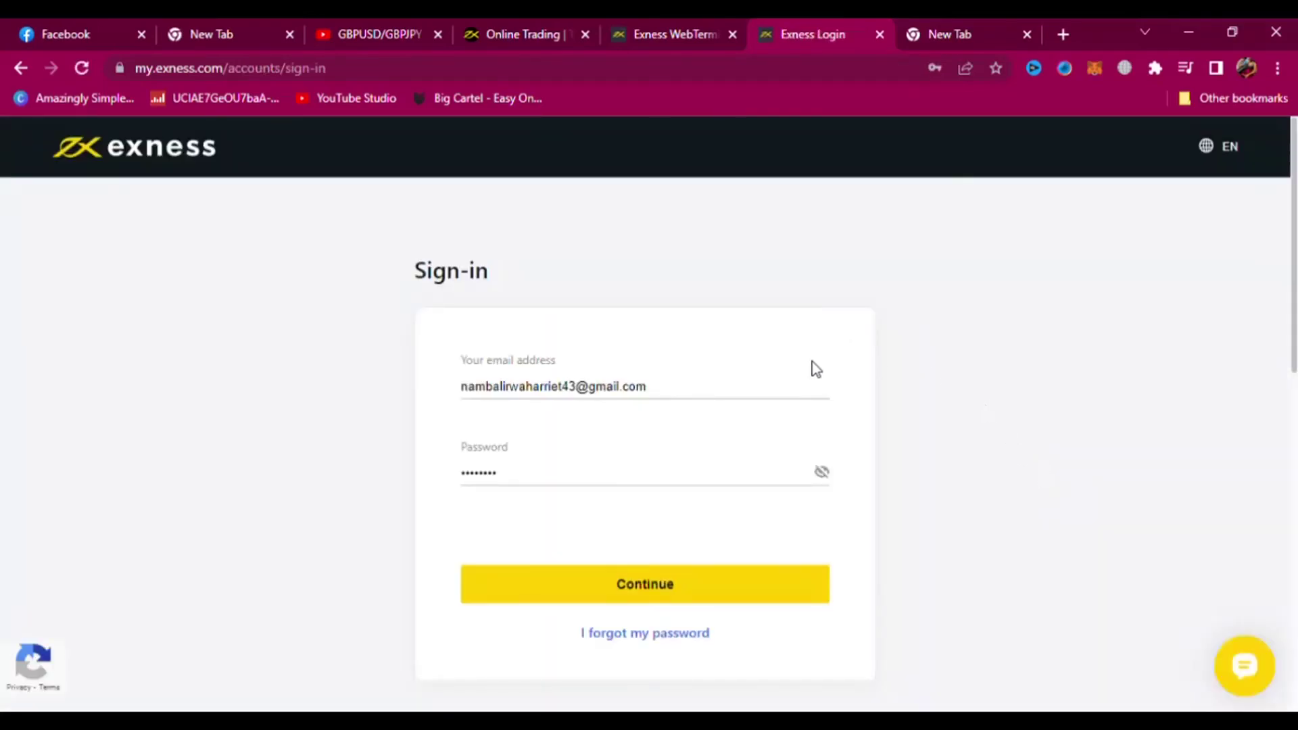
pyautogui.scroll(-5, 773, 455)
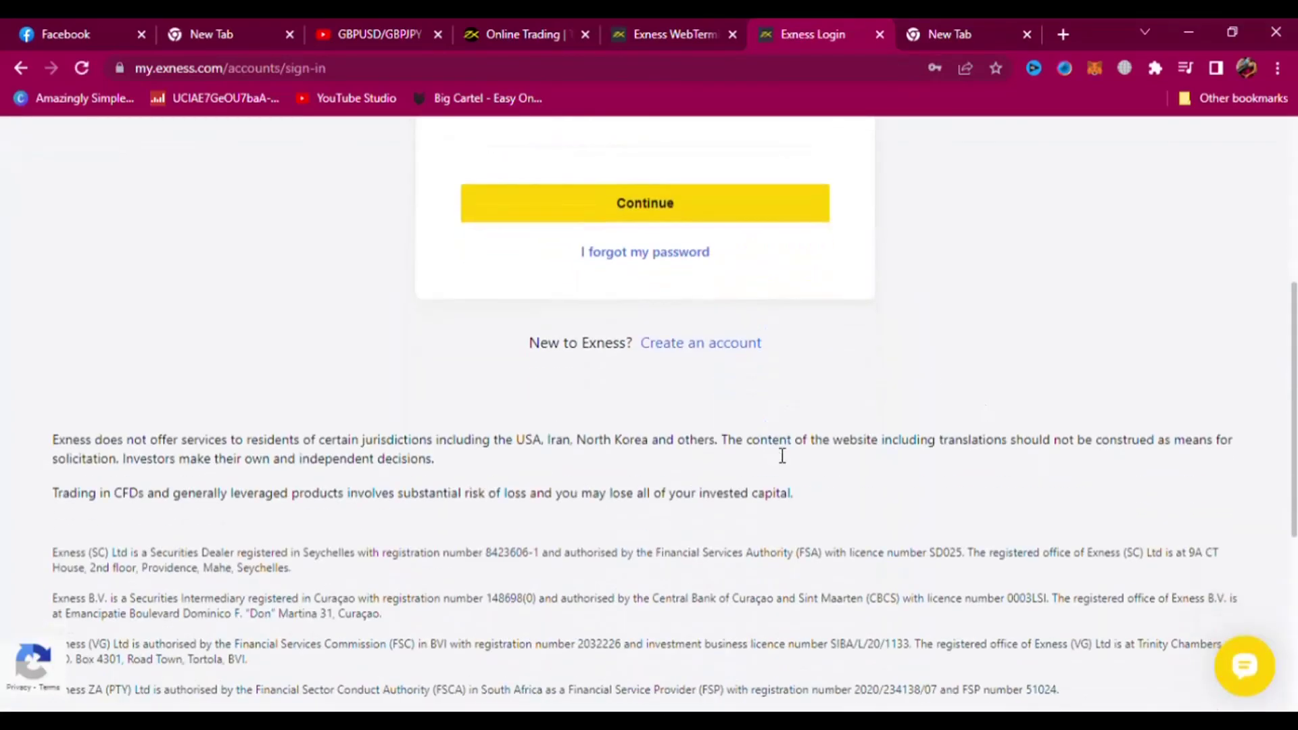
pyautogui.scroll(5, 782, 455)
pyautogui.click(678, 589)
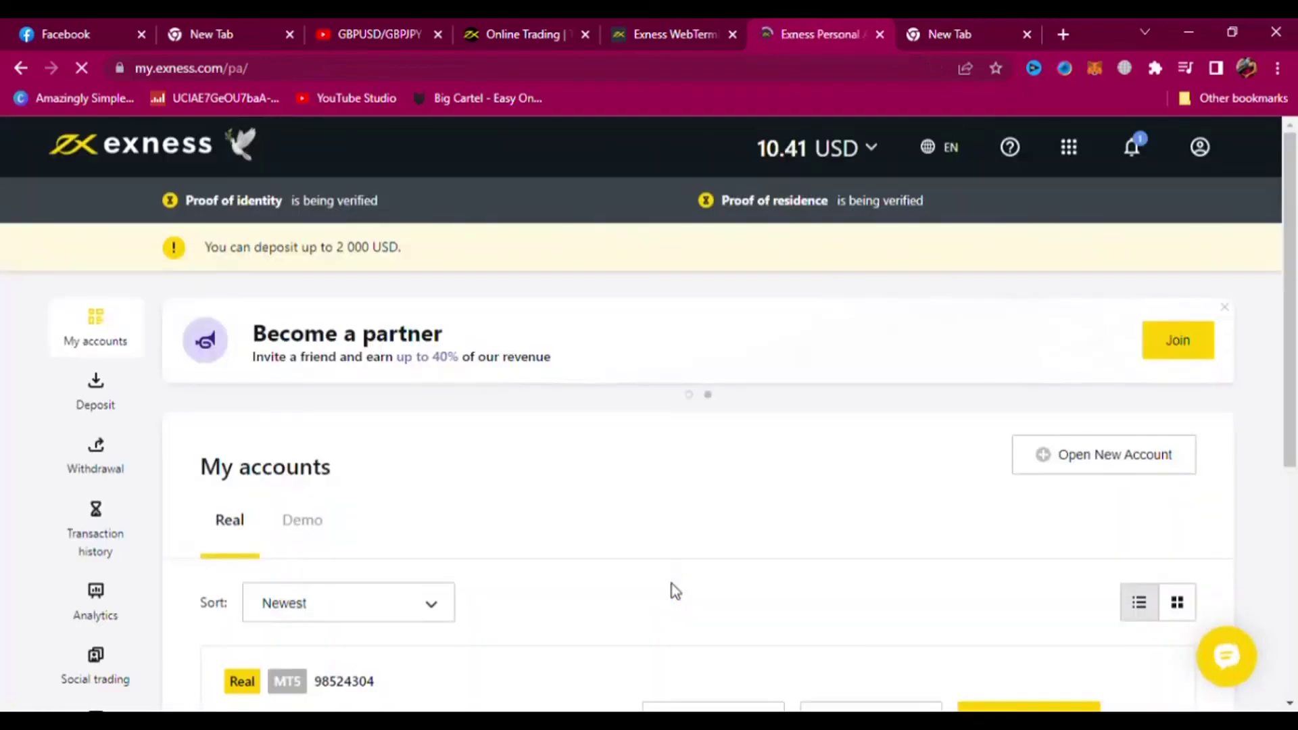
# Join the 'Become a partner' offer and copy the referral link.
pyautogui.scroll(-6, 906, 433)
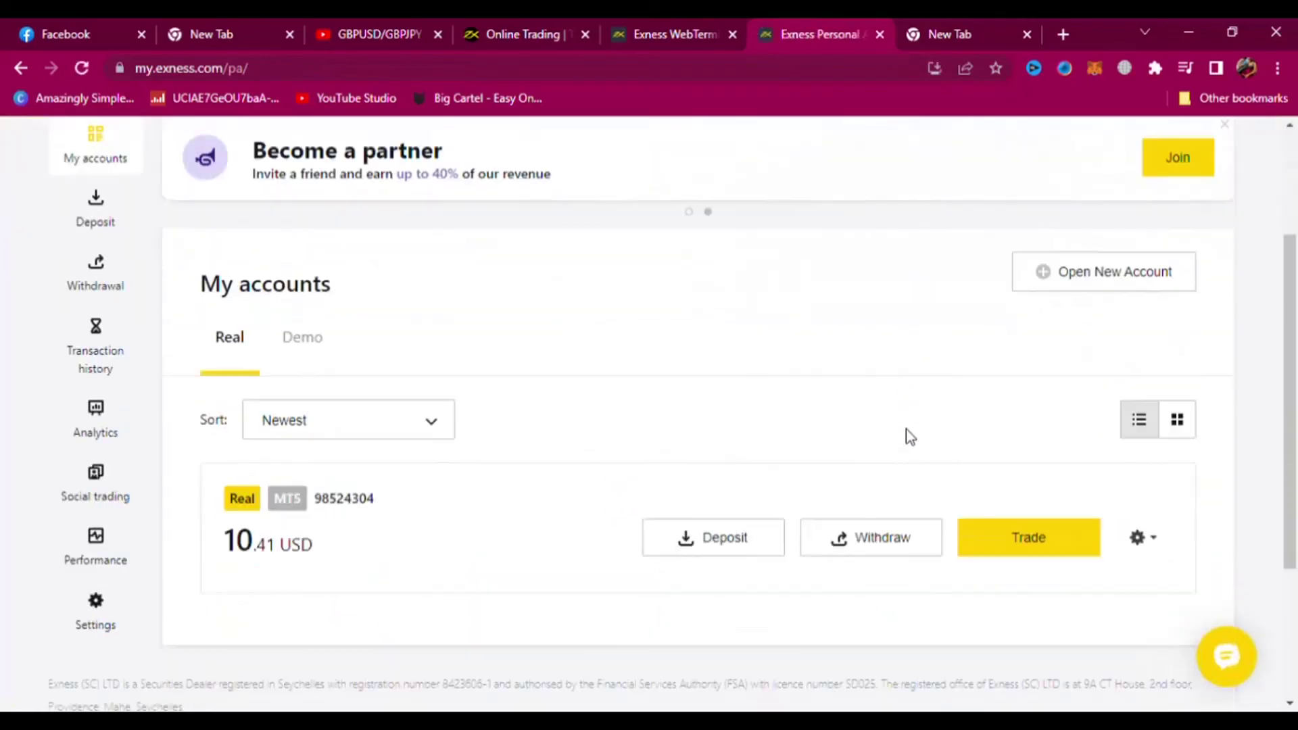
pyautogui.scroll(6, 909, 436)
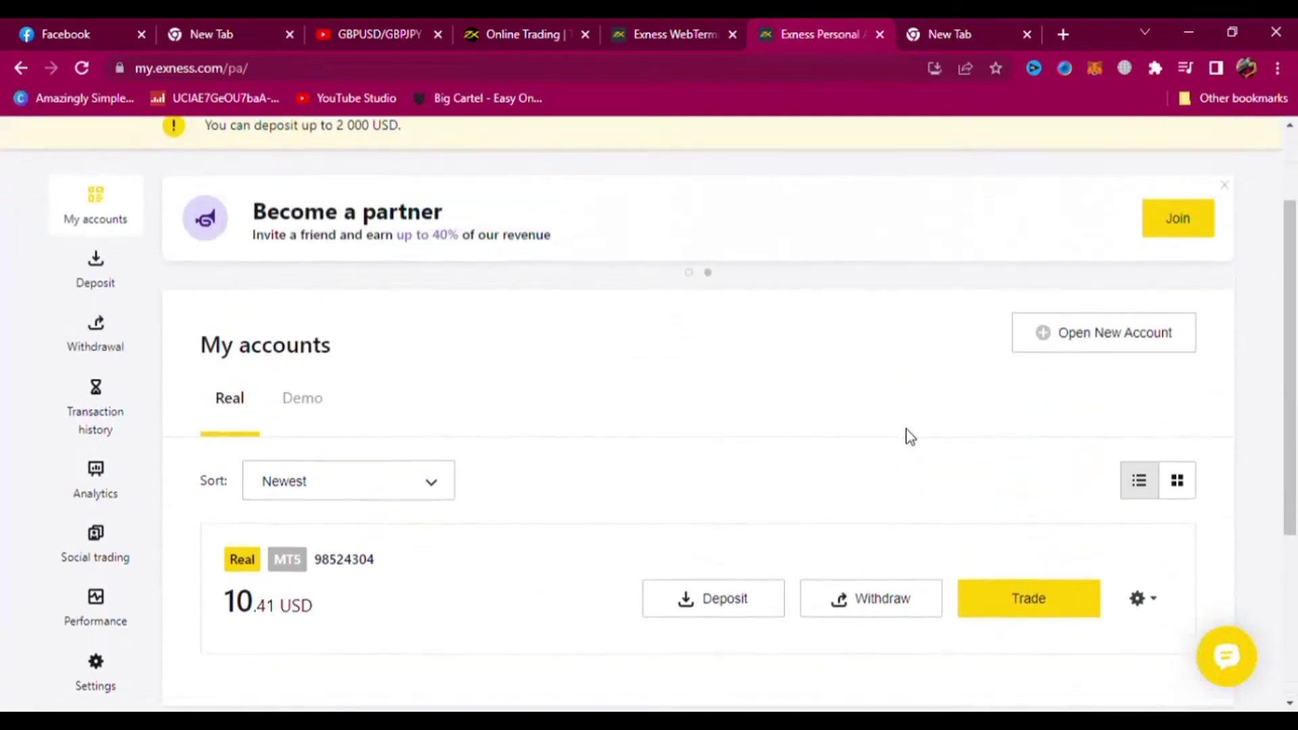
pyautogui.click(1184, 343)
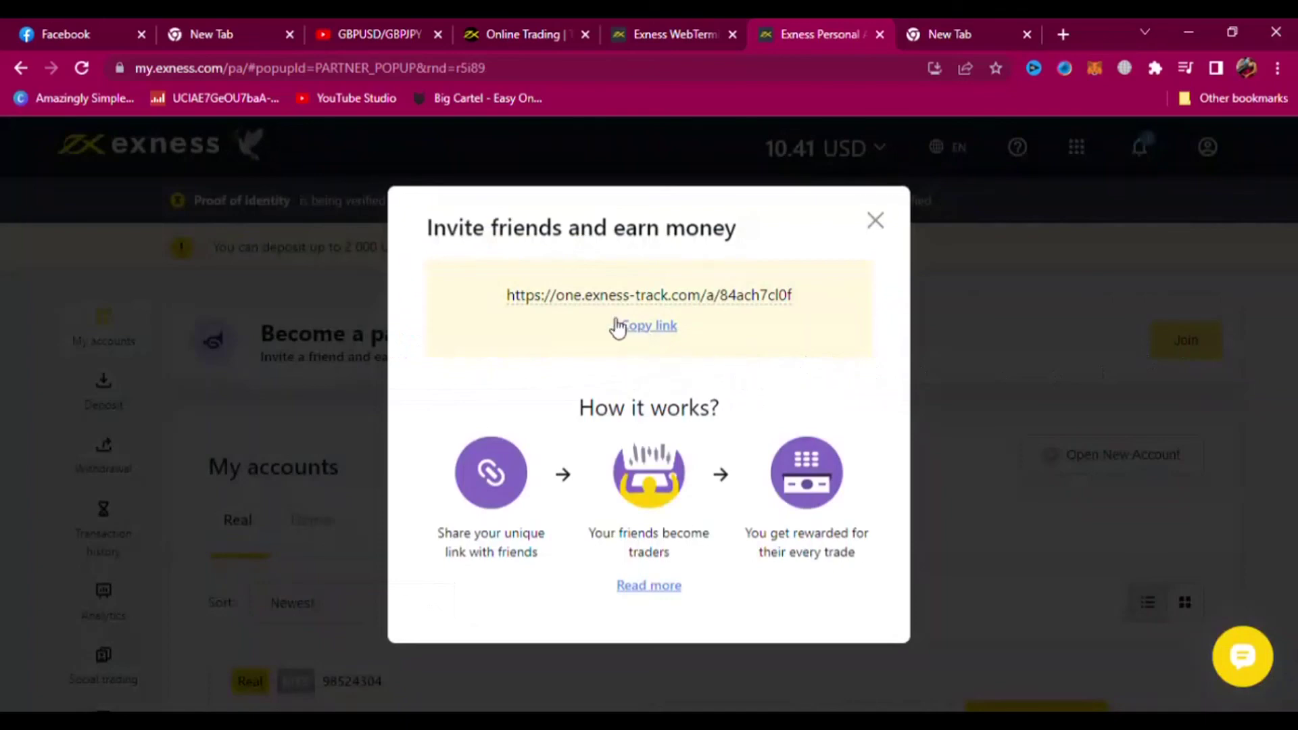
pyautogui.click(660, 329)
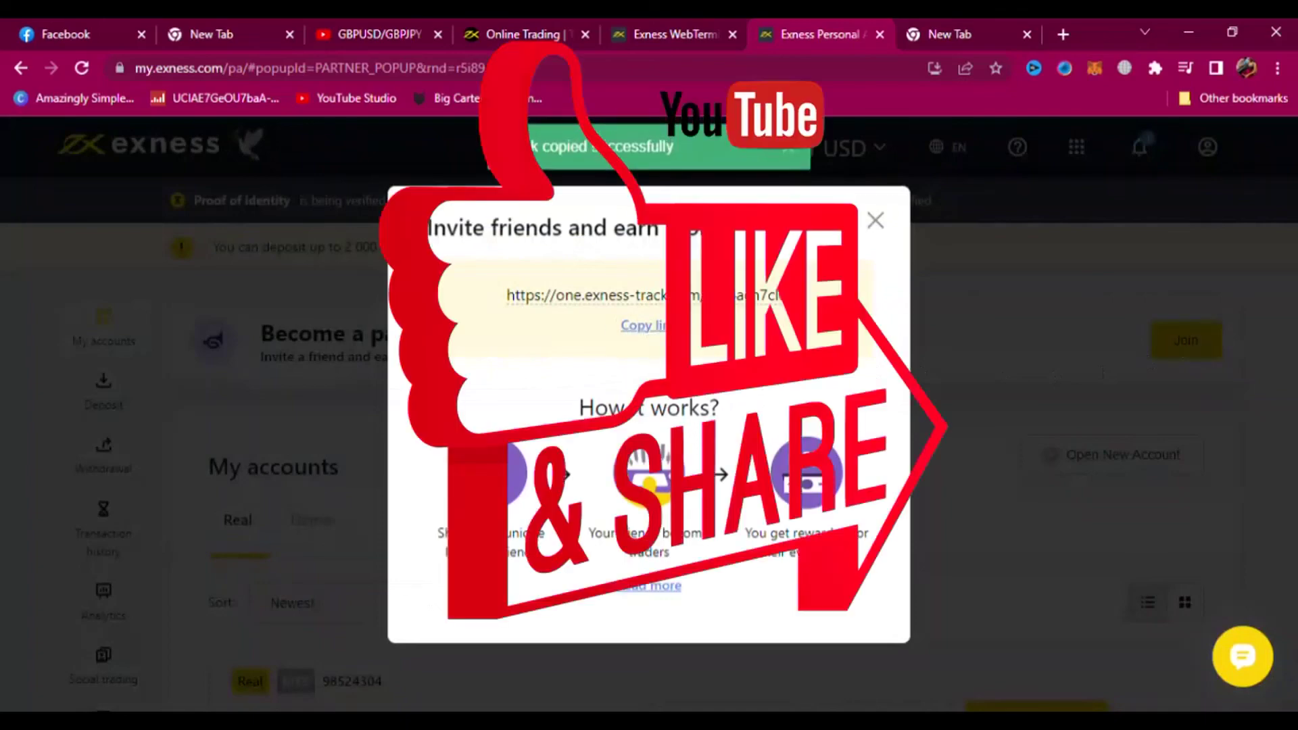